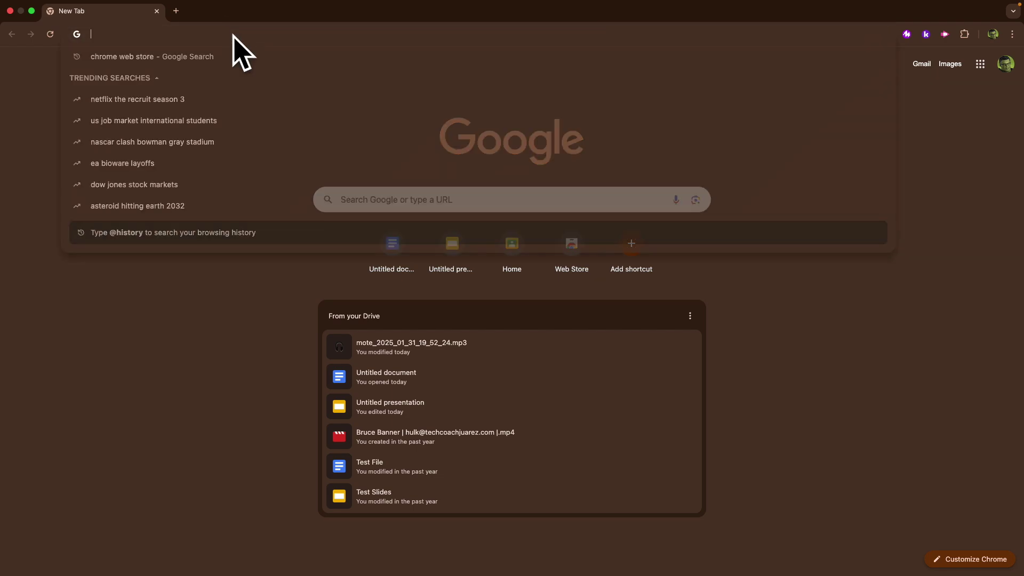
Search the web for "chrome web store" and open the Chrome Web Store from the results.
text(chrom)
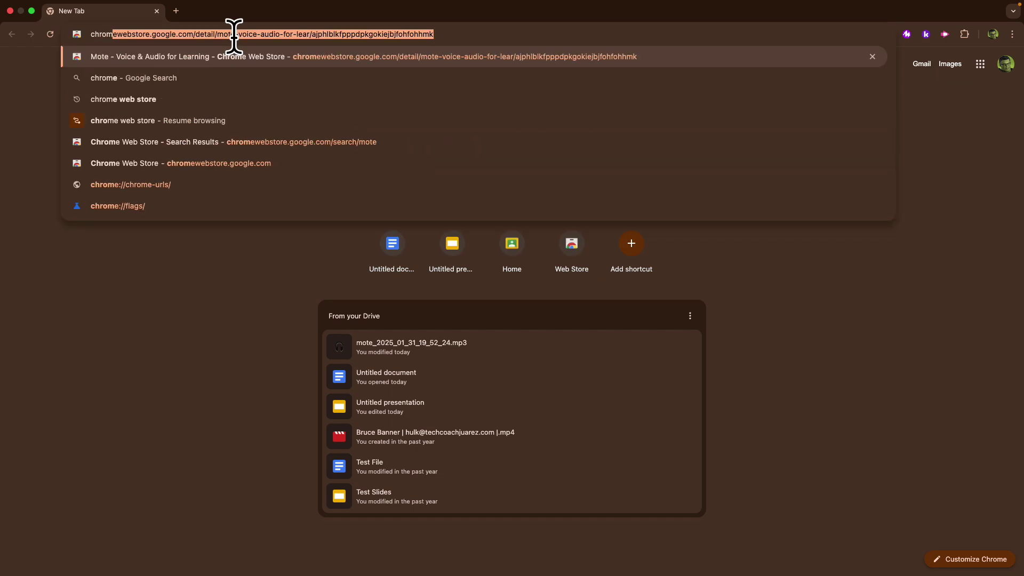
text(e we)
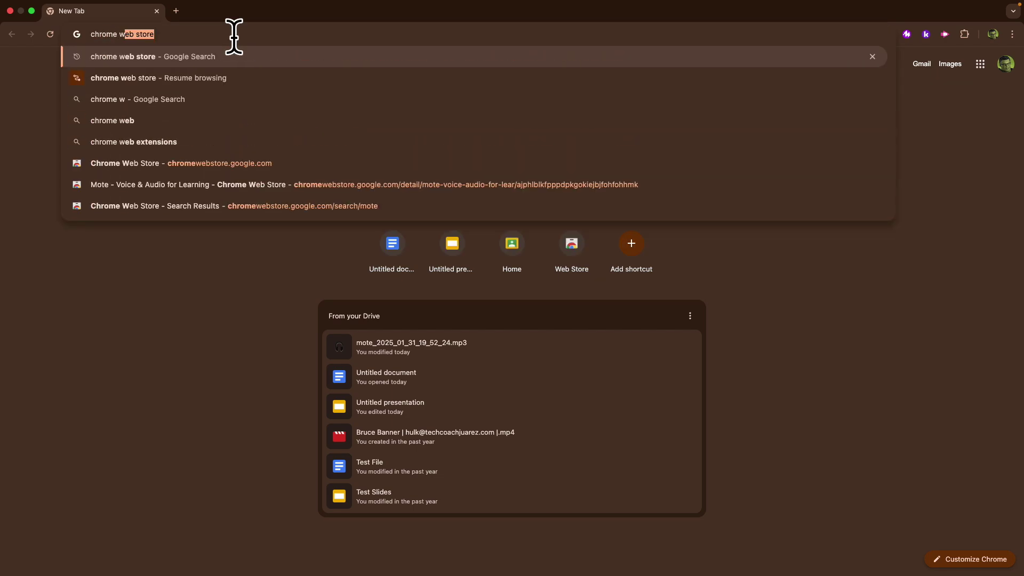
text(b)
key(Return)
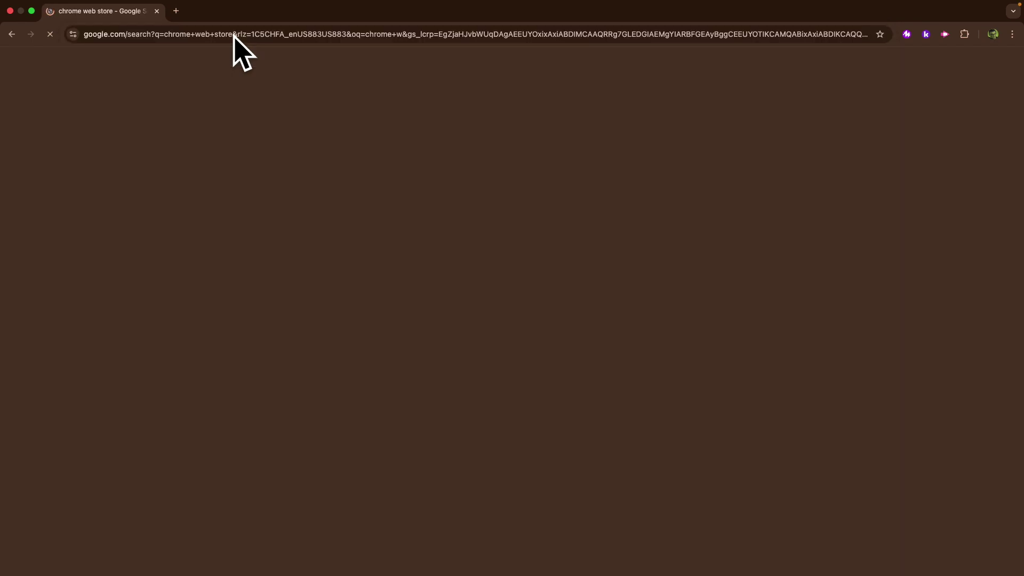
click(141, 162)
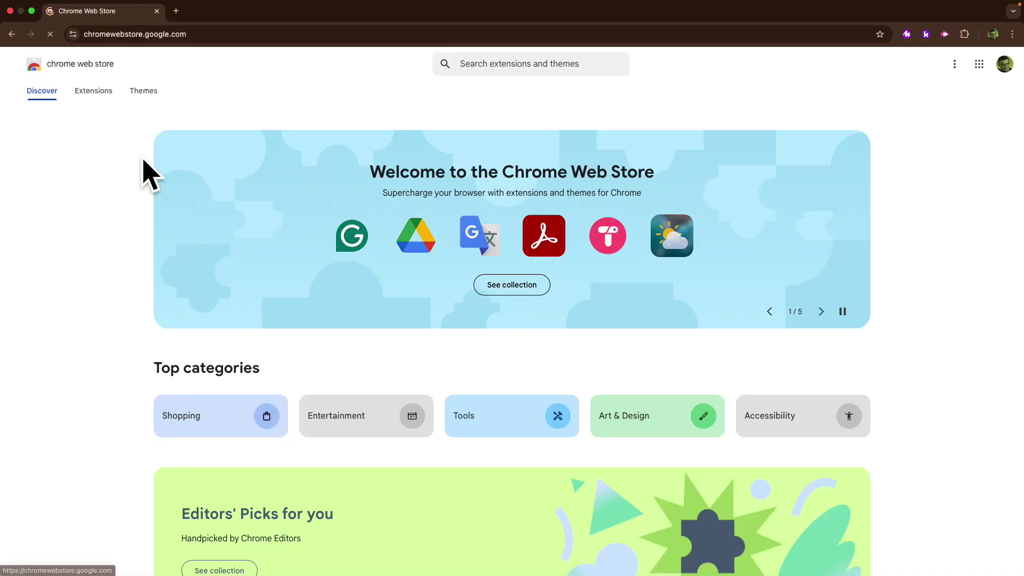
Search the store for "helperbird" and open the Helperbird: Accessibility & Productivity App listing.
click(468, 64)
text(helperbir)
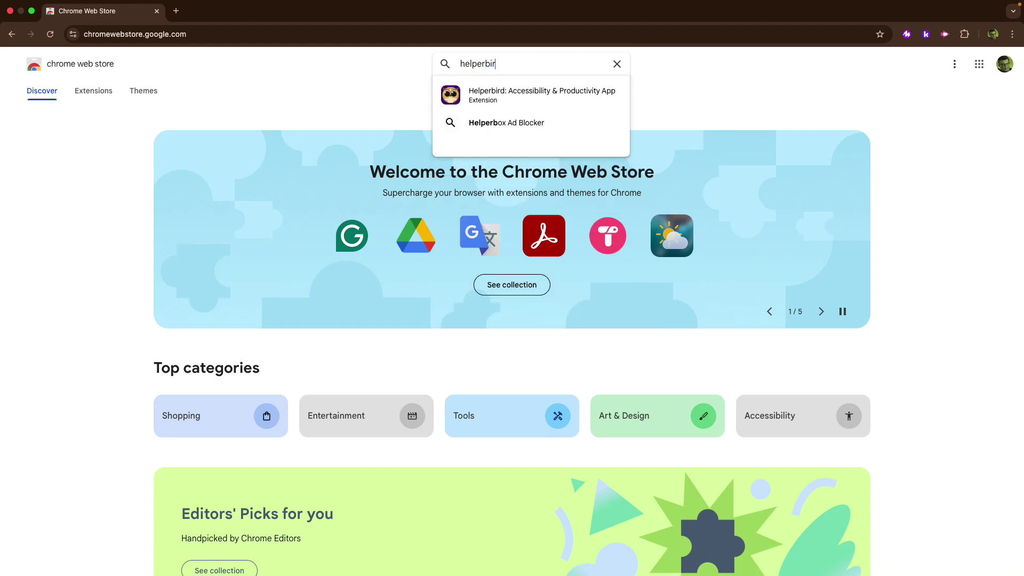
text(d)
key(Return)
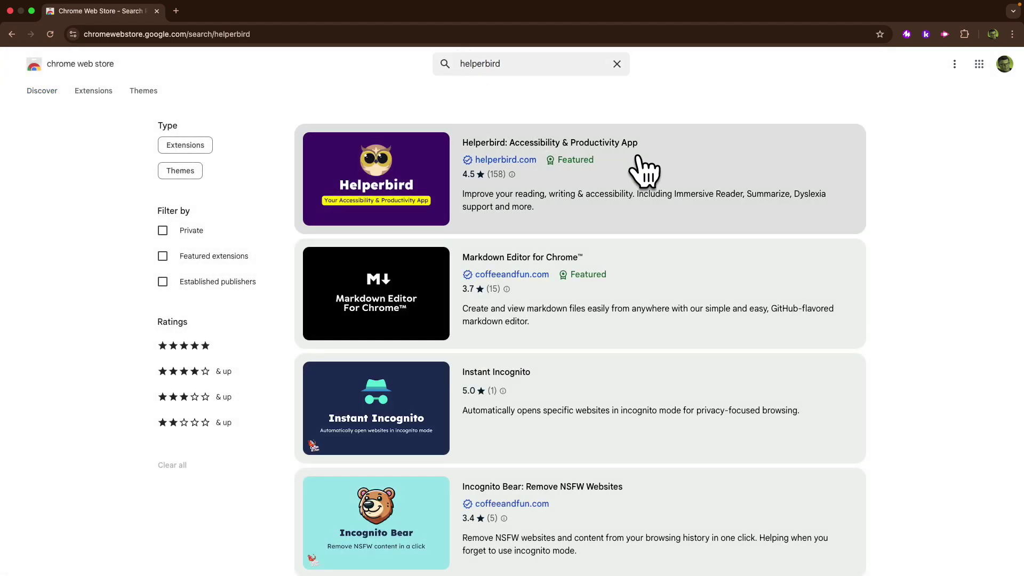
click(680, 166)
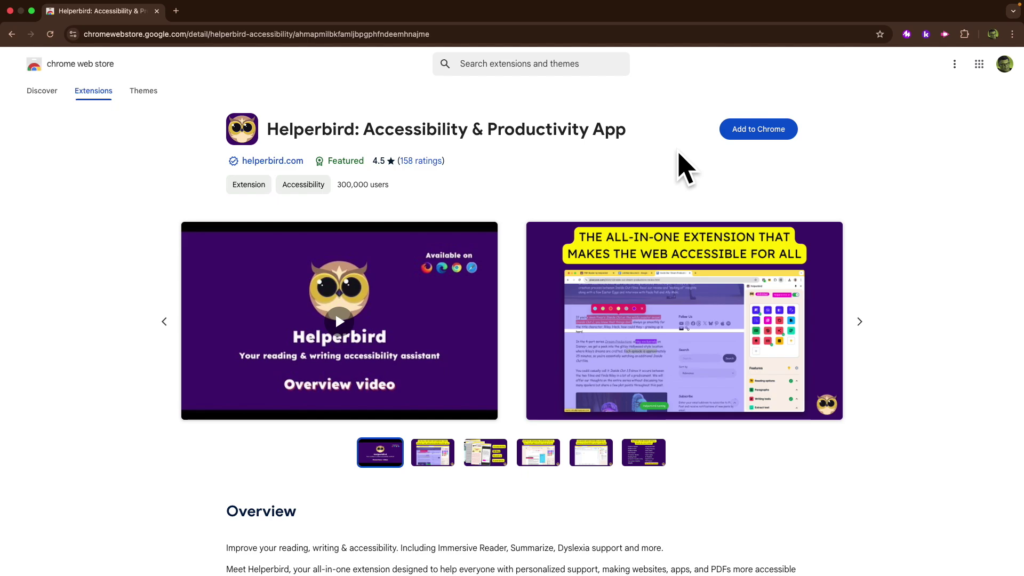
Add the Helperbird extension to Chrome, accept its permissions, and dismiss the installation notice.
click(735, 134)
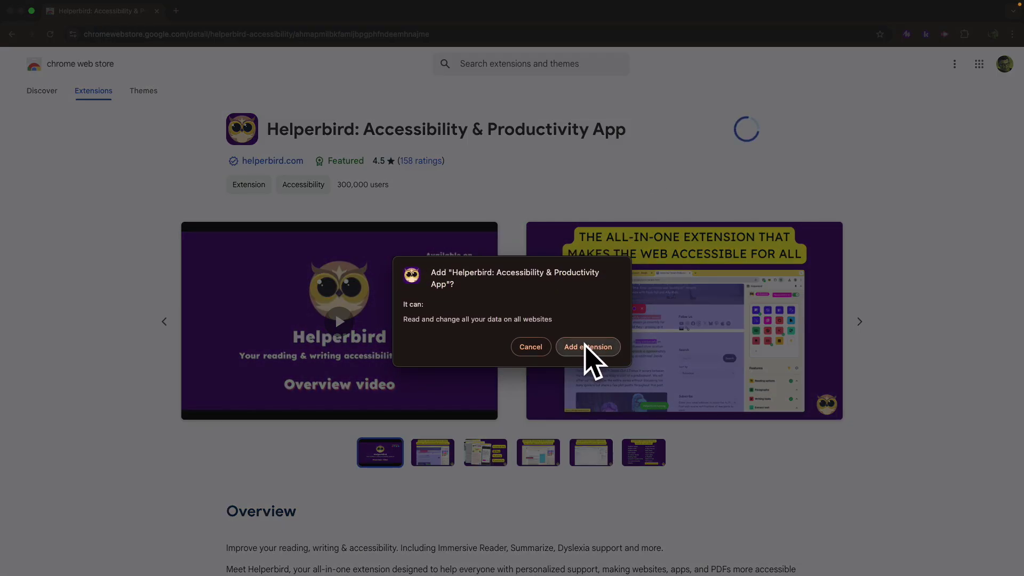
click(589, 349)
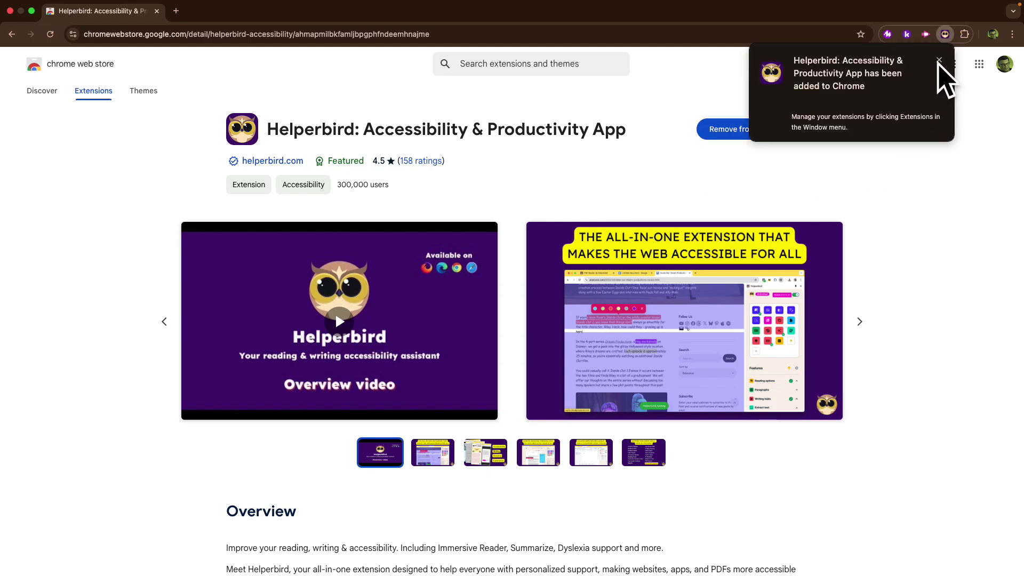
click(939, 60)
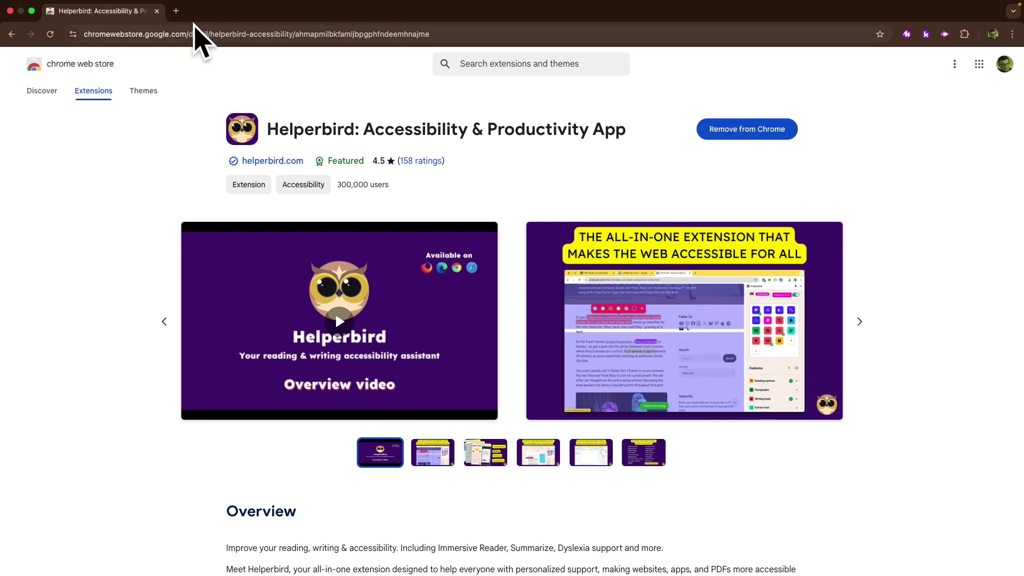
Pin the Helperbird extension to the browser toolbar and close the extensions list.
click(965, 34)
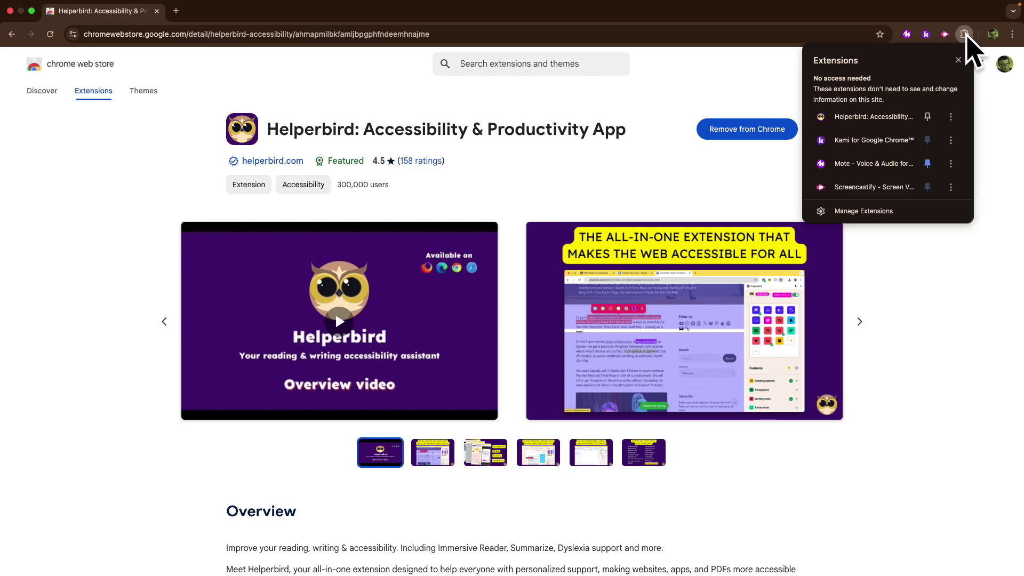
click(928, 116)
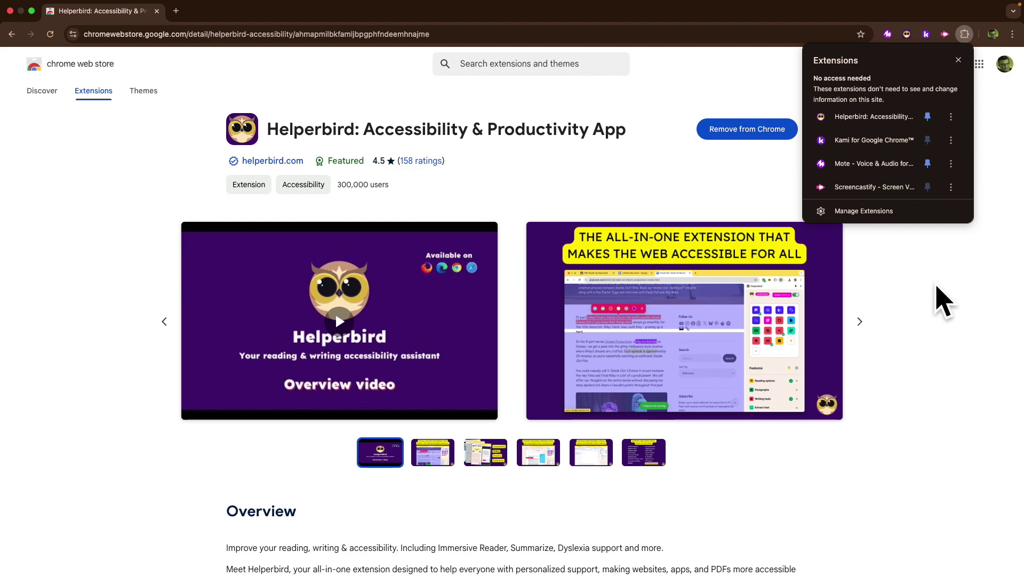
click(935, 288)
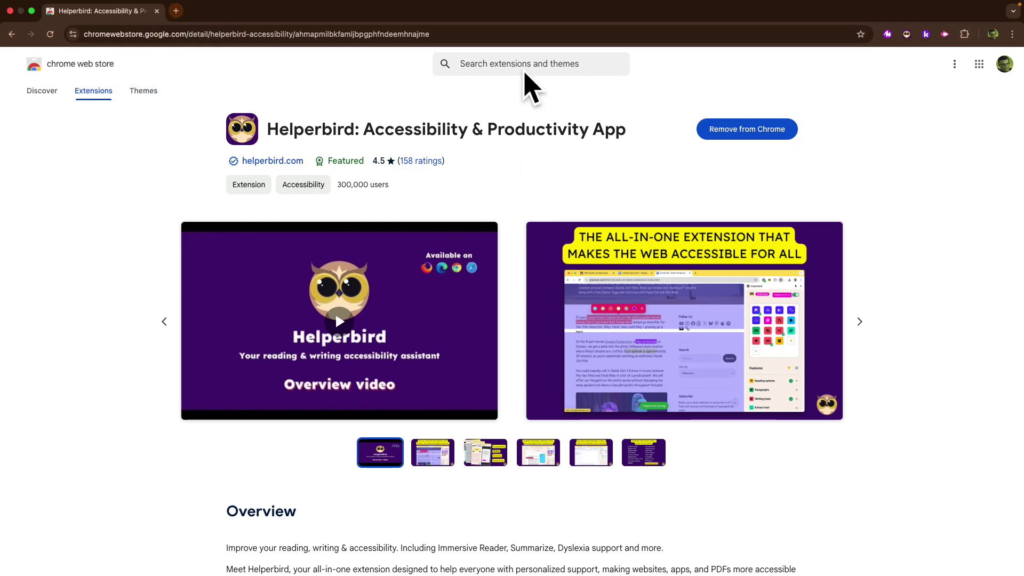
Open the Helperbird side panel, look through its feature shortcuts and categories, and close the panel.
click(906, 35)
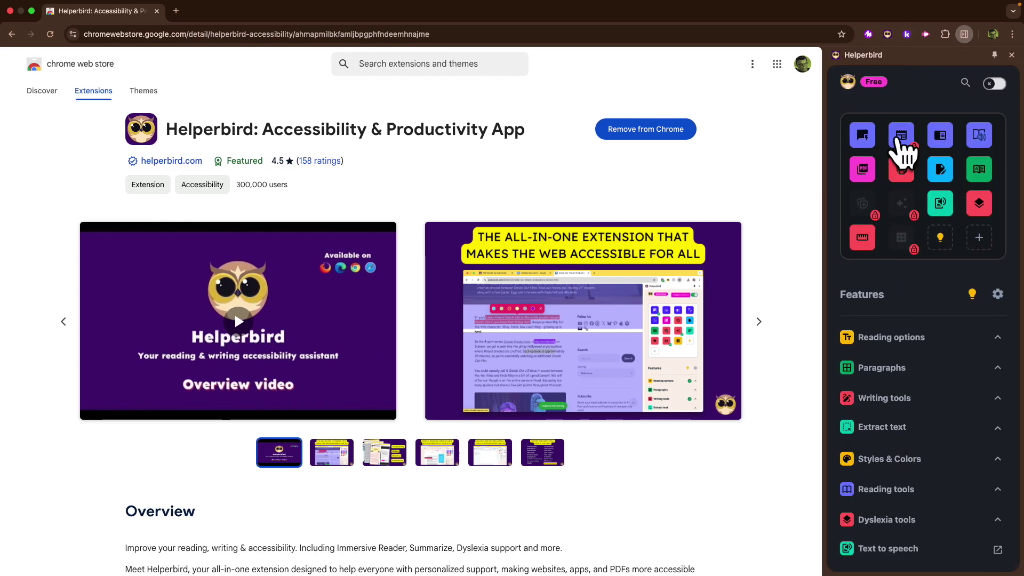
scroll(901, 459, down, 2)
scroll(899, 458, up, 1)
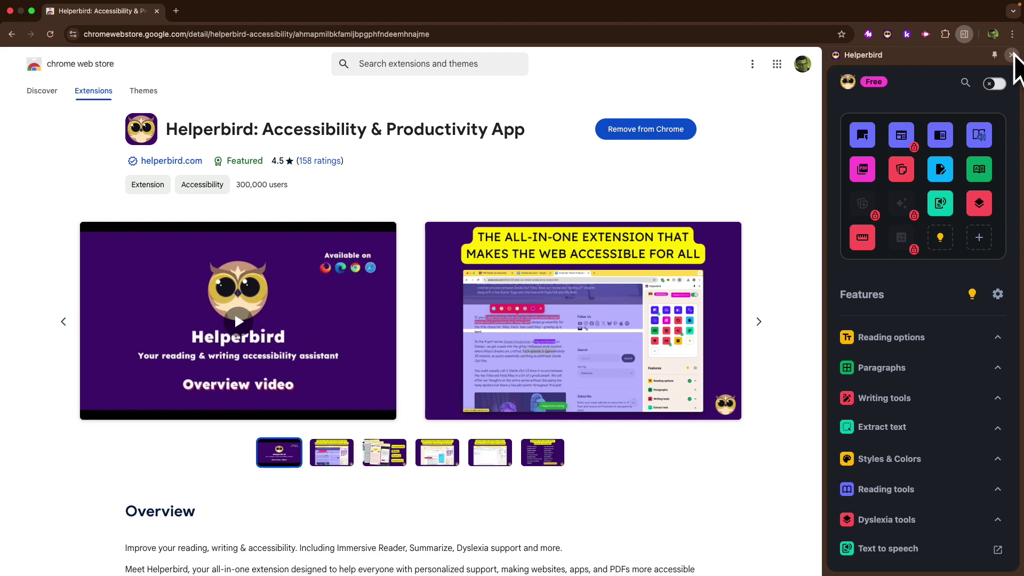
click(1012, 55)
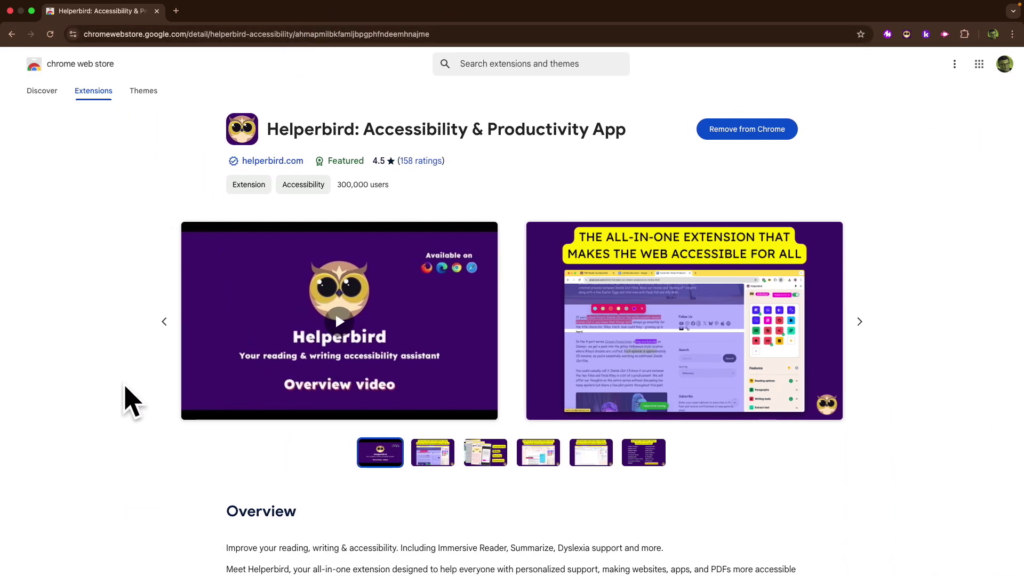
Select the introductory Overview paragraphs in the Helperbird store listing, ending at "Helperbird has you covered!".
scroll(224, 422, down, 5)
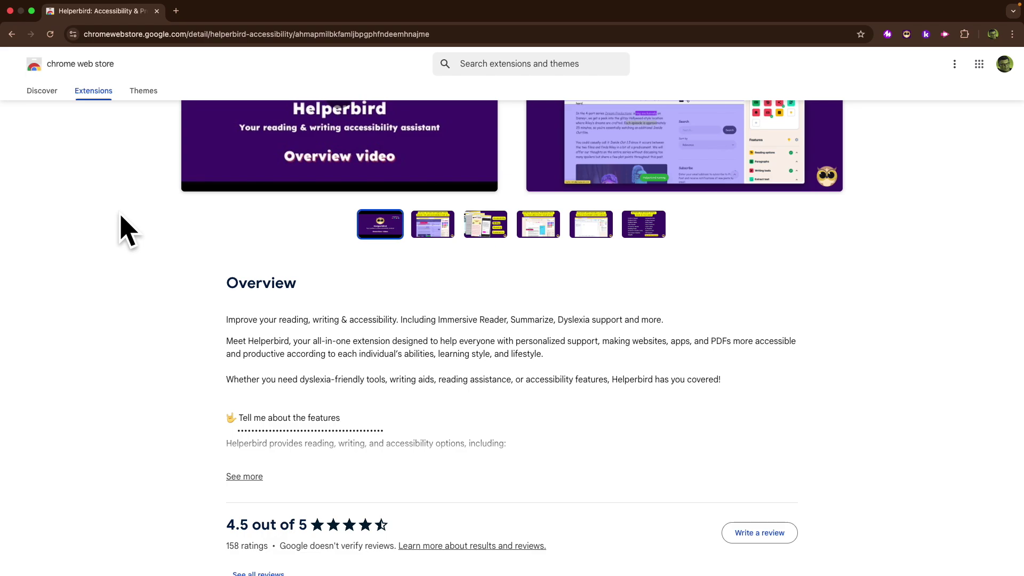
drag(725, 393, 225, 320)
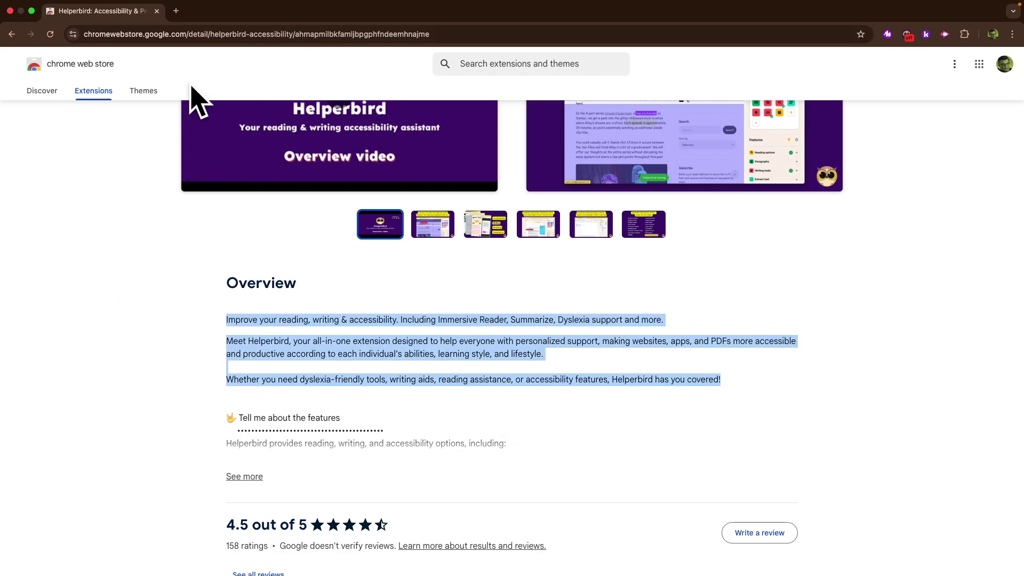
Load cnn.com in a new tab and open the article about Norway seizing a Russian-crewed ship.
key(super+t)
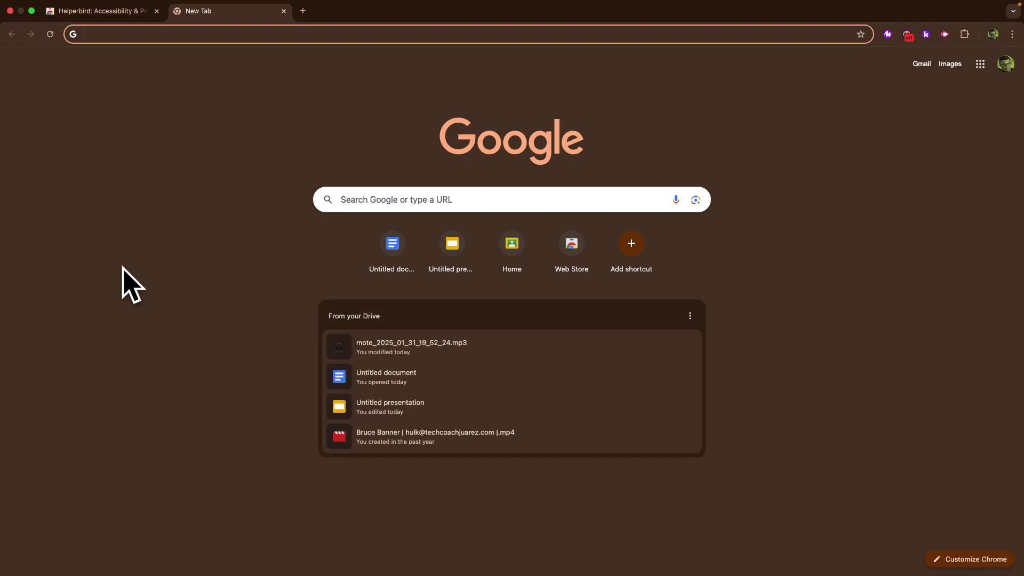
text(cnn.com)
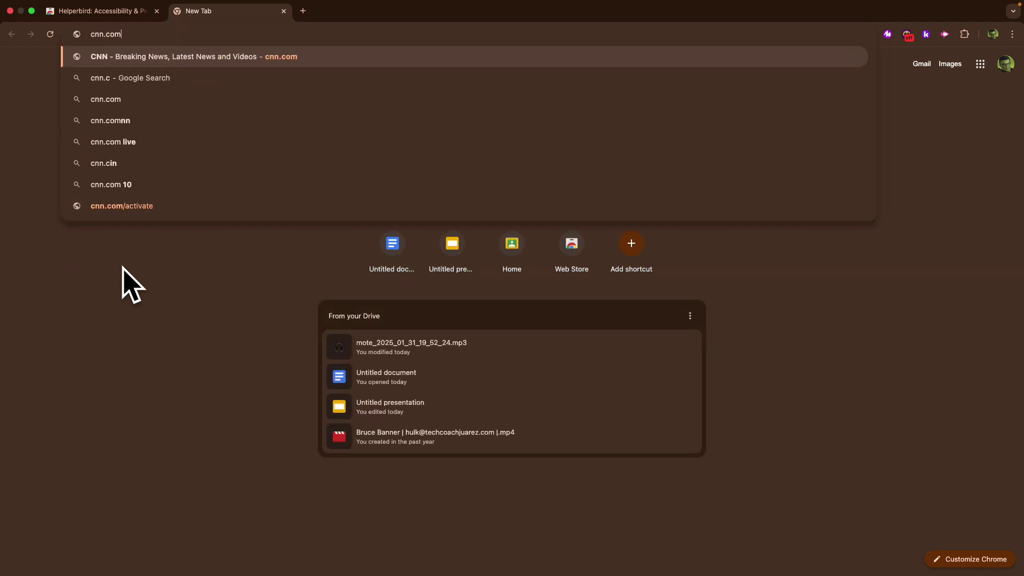
key(Return)
scroll(200, 360, down, 3)
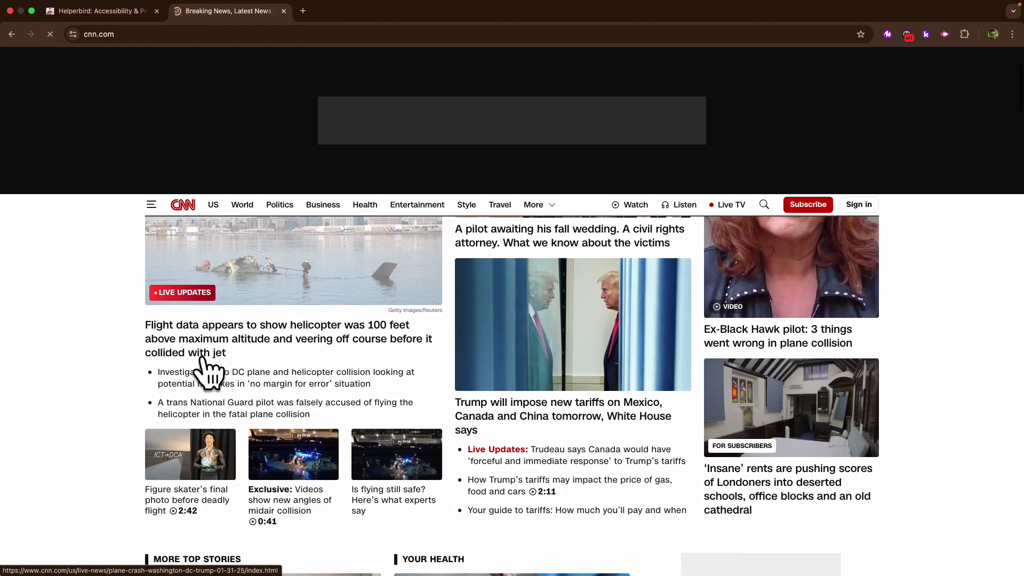
scroll(203, 368, down, 2)
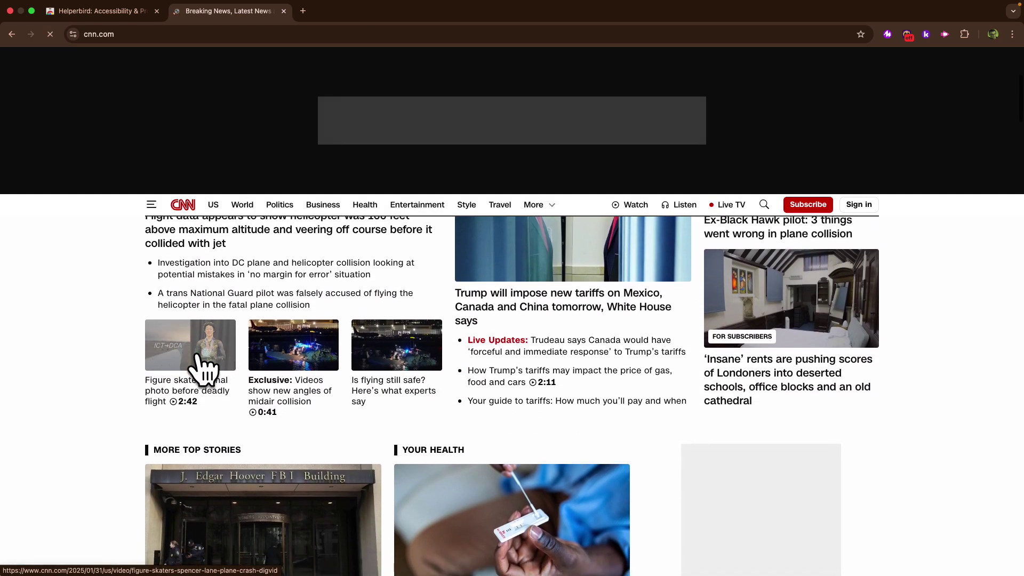
scroll(198, 367, down, 7)
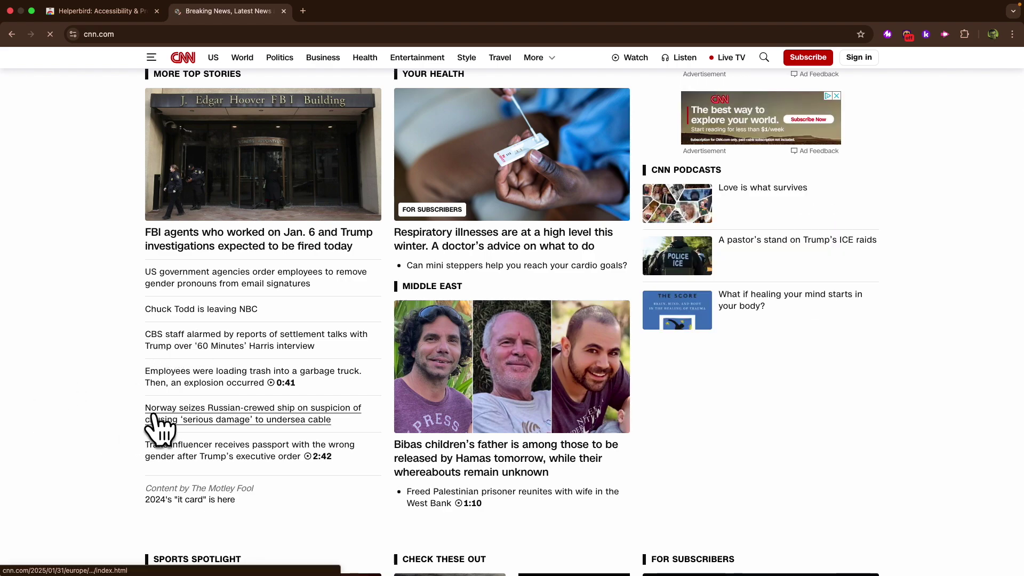
click(179, 412)
Select the article's first two paragraphs, from "Norwegian police" to "police statement", and view them in Helperbird's Immersive Reader.
scroll(93, 395, down, 9)
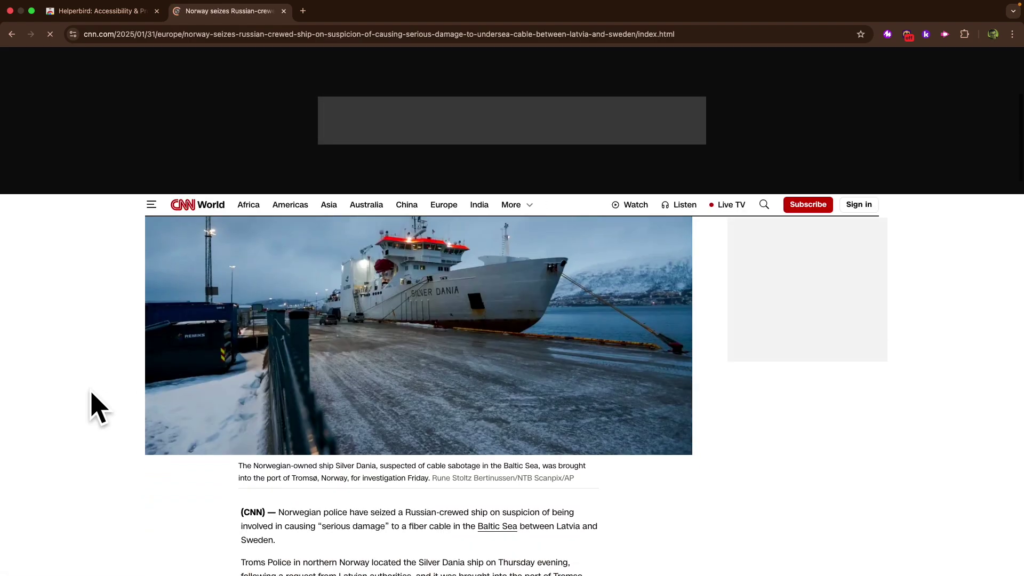
right_click(379, 401)
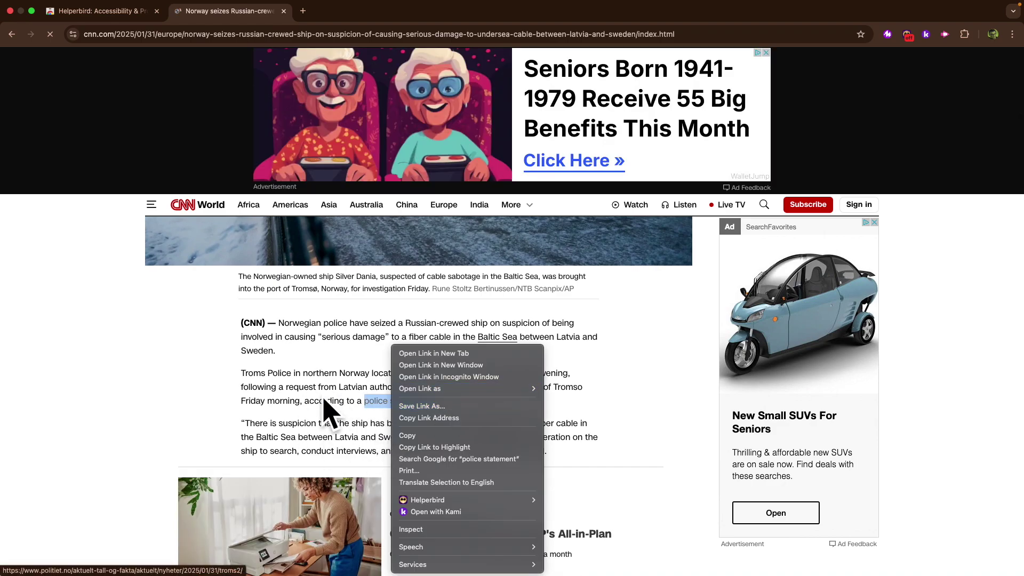
click(395, 411)
drag(431, 401, 280, 329)
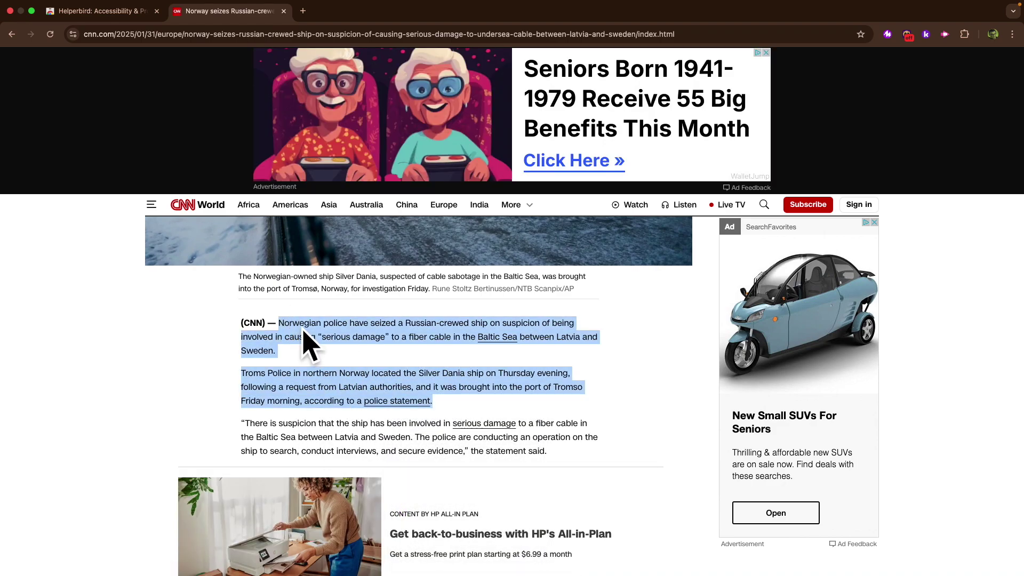
right_click(304, 332)
mouse_move(360, 430)
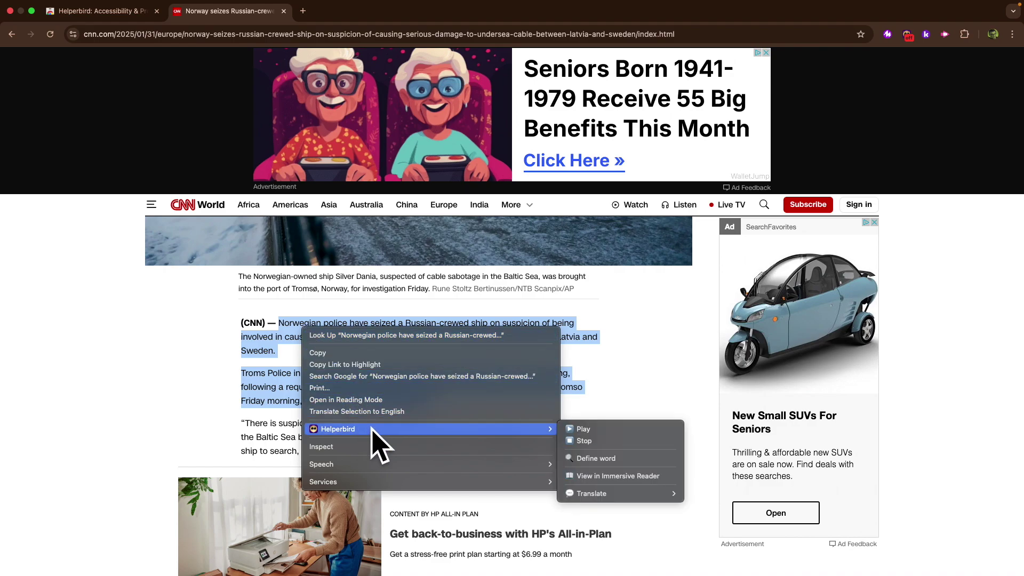
click(613, 476)
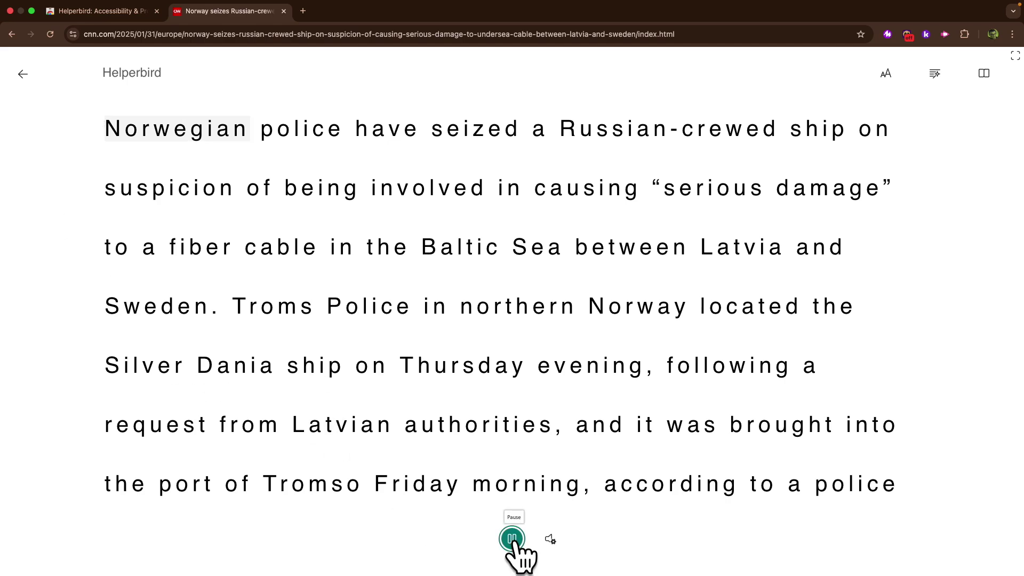
Play the passage aloud in the Immersive Reader and pause the playback.
click(512, 538)
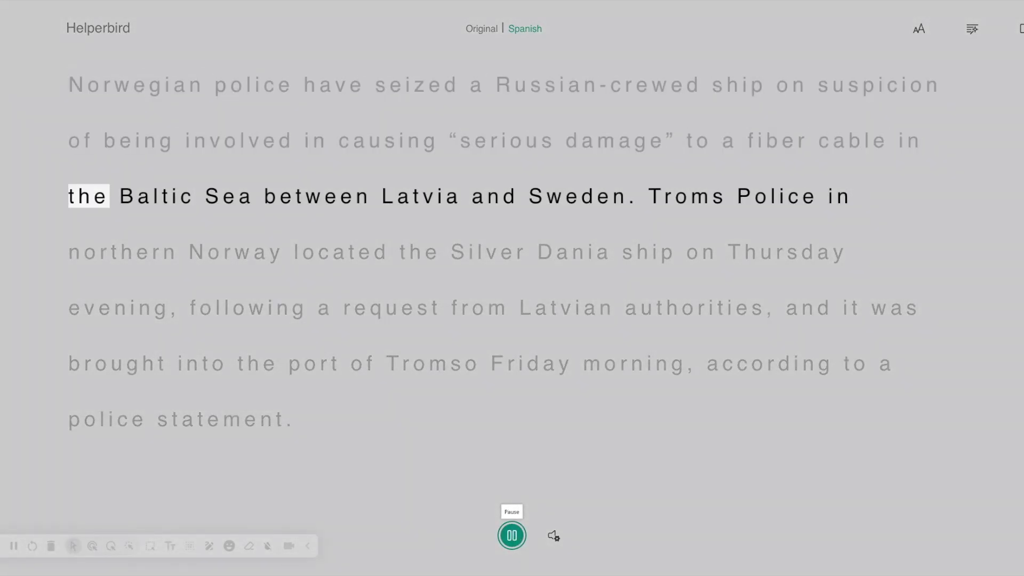
click(512, 535)
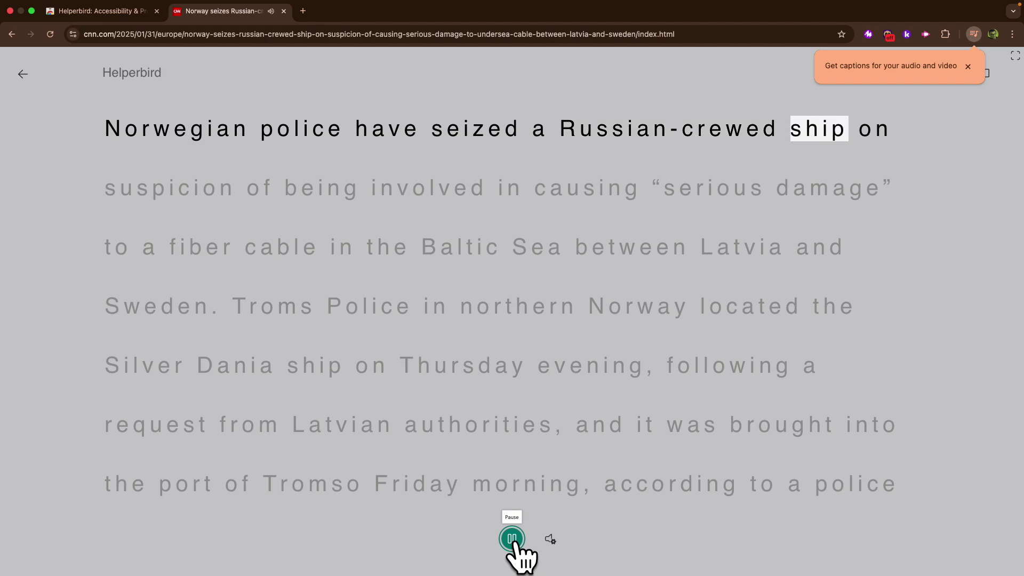
click(512, 539)
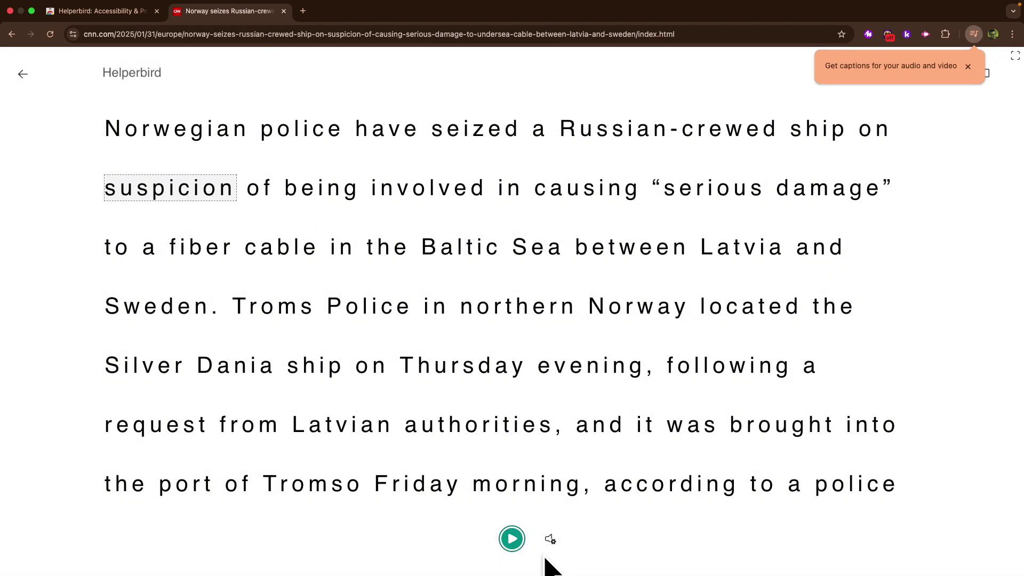
Set the Immersive Reader's voice selection to Male.
click(551, 540)
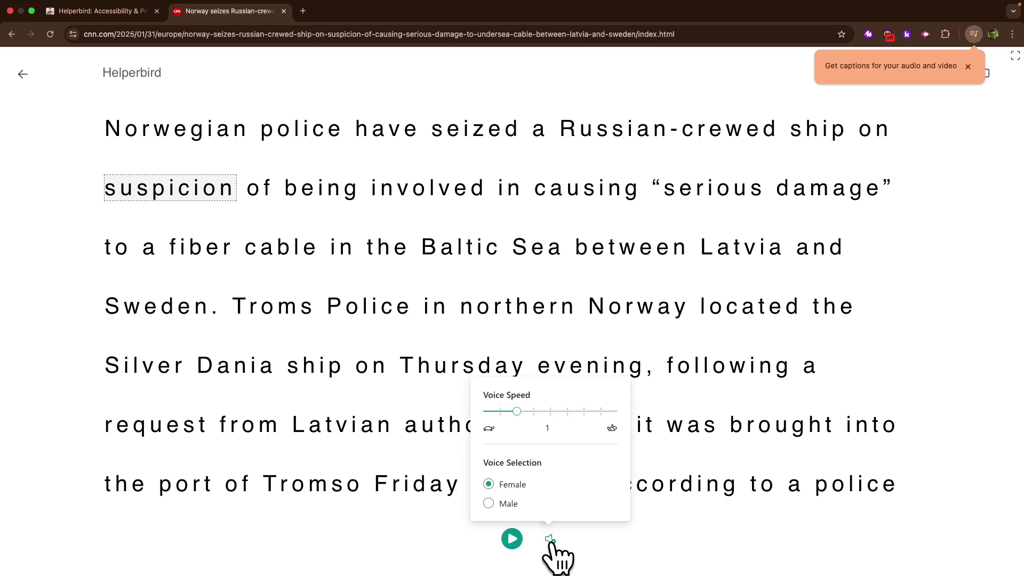
click(506, 504)
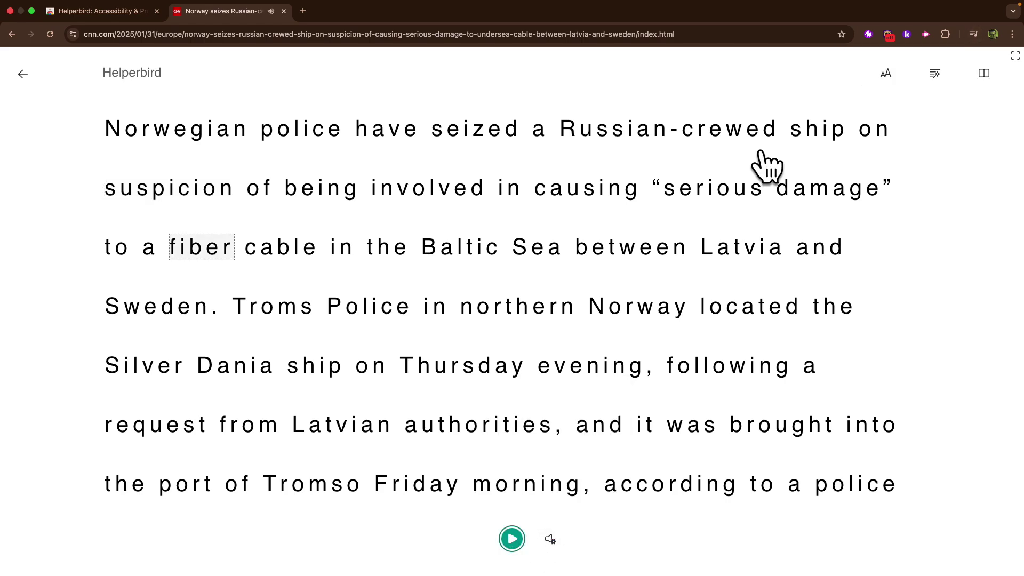
Open the reader's text preferences and set the text size to 36.
click(886, 74)
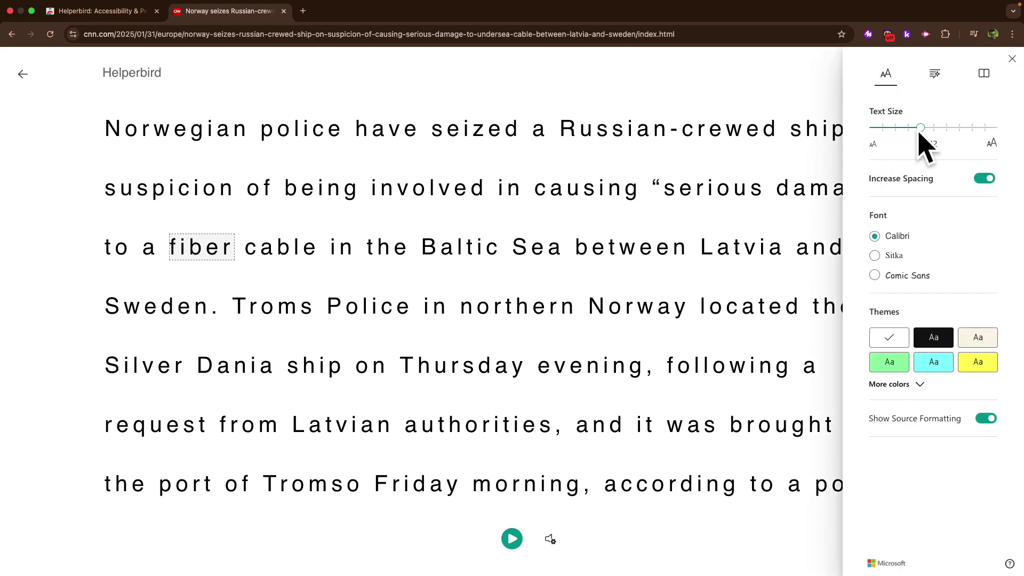
click(907, 128)
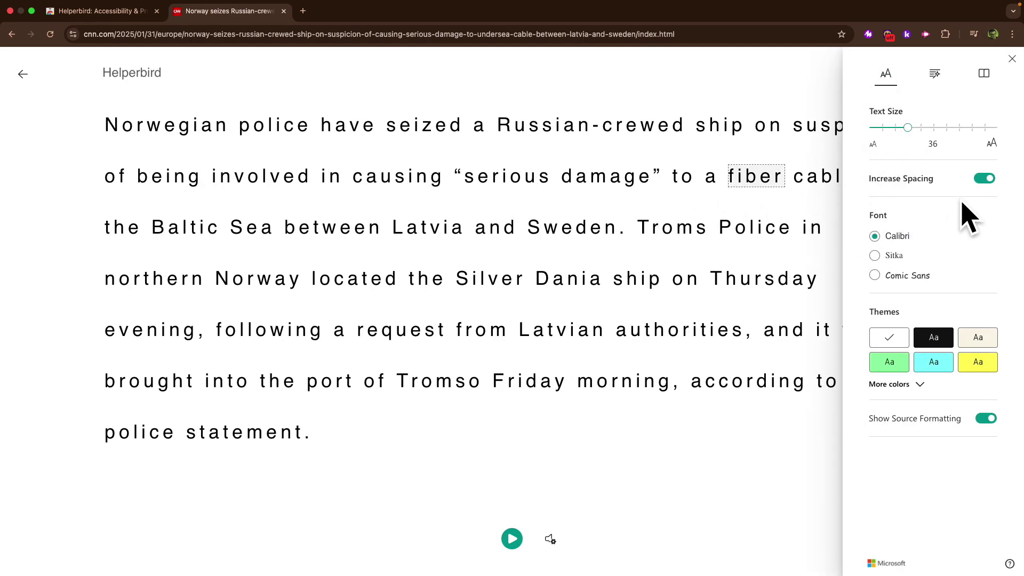
Keep increased spacing on, and set the reader's font to Sitka with the cyan theme.
click(984, 179)
click(984, 179)
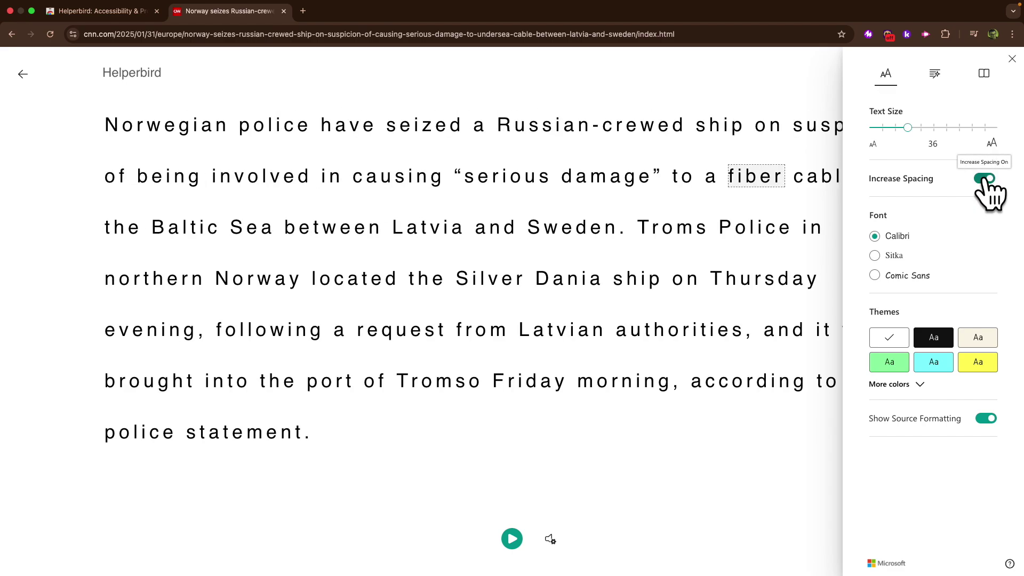
click(877, 256)
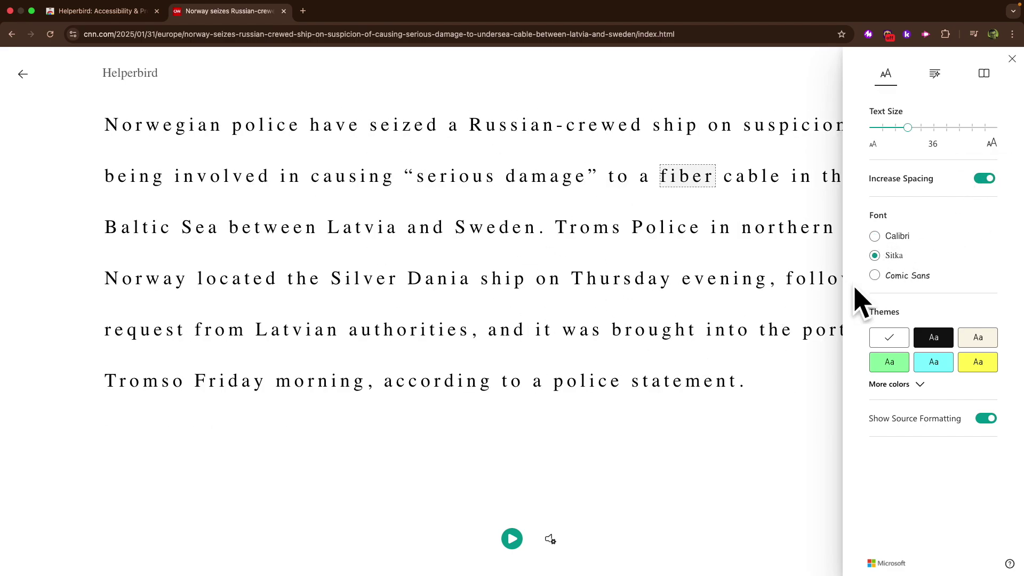
click(941, 367)
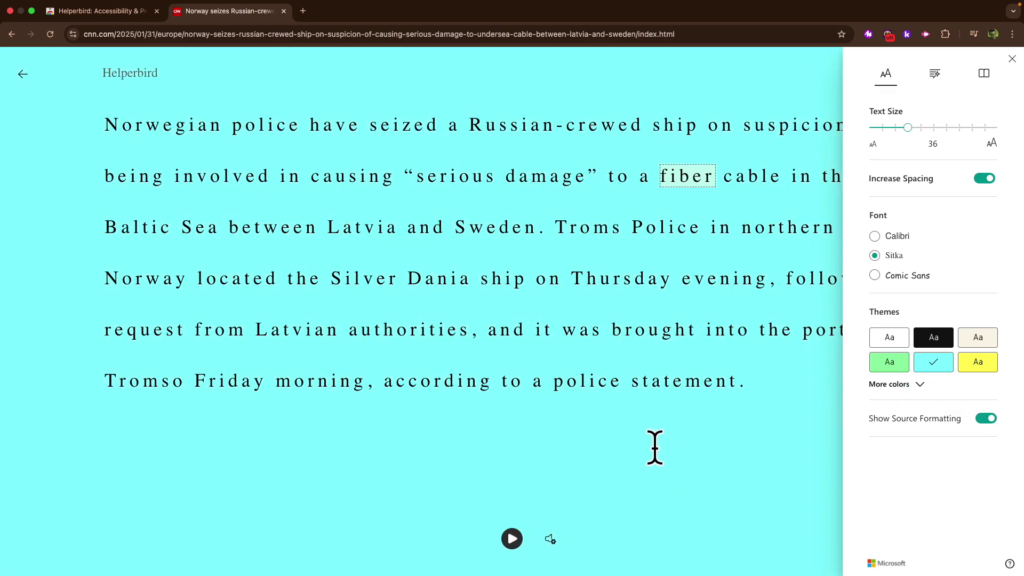
Turn on syllable splitting and colour highlighting for nouns, verbs, adjectives and adverbs, with part-of-speech labels shown.
click(936, 74)
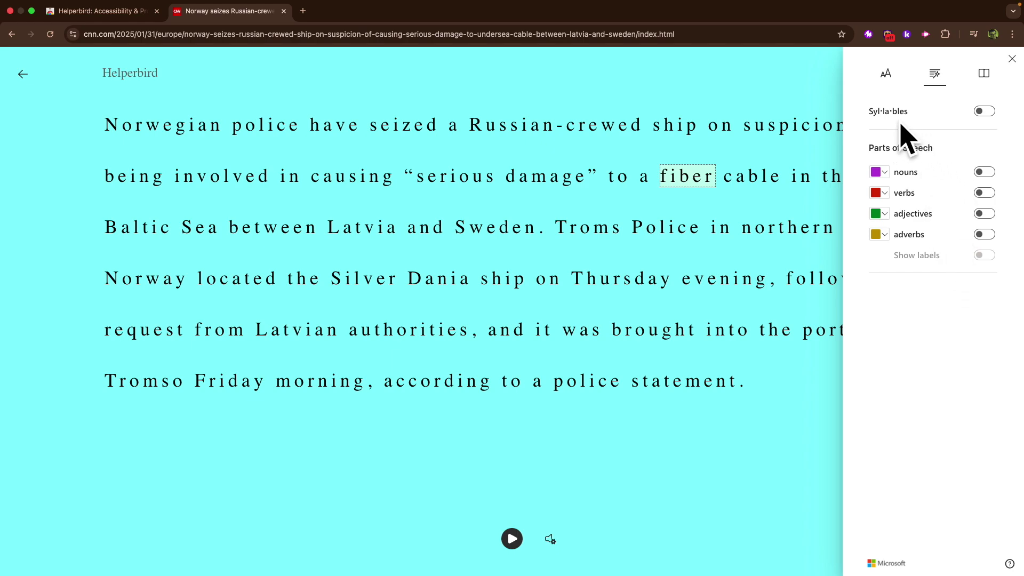
click(985, 111)
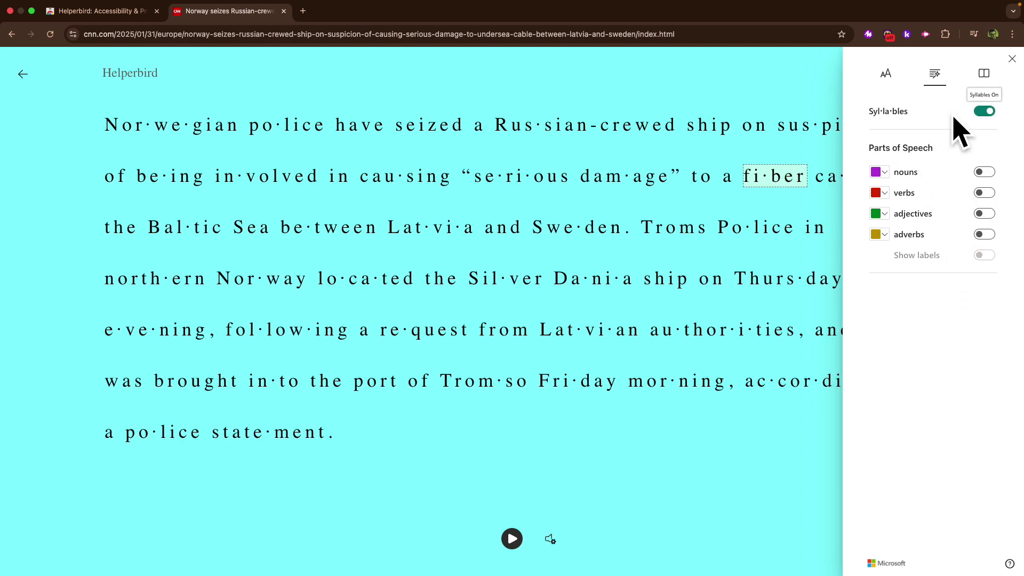
click(986, 176)
click(985, 193)
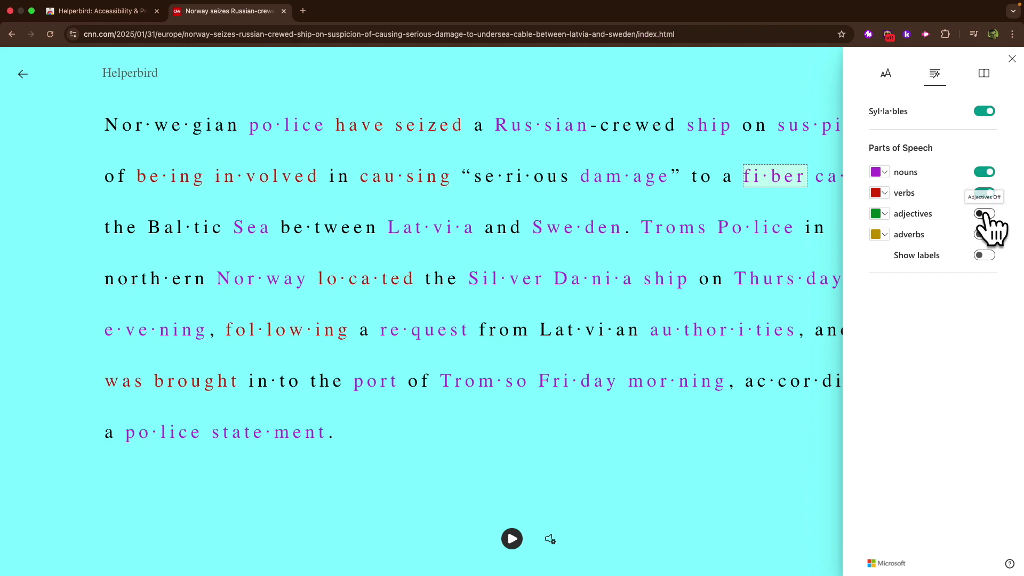
click(987, 214)
click(984, 235)
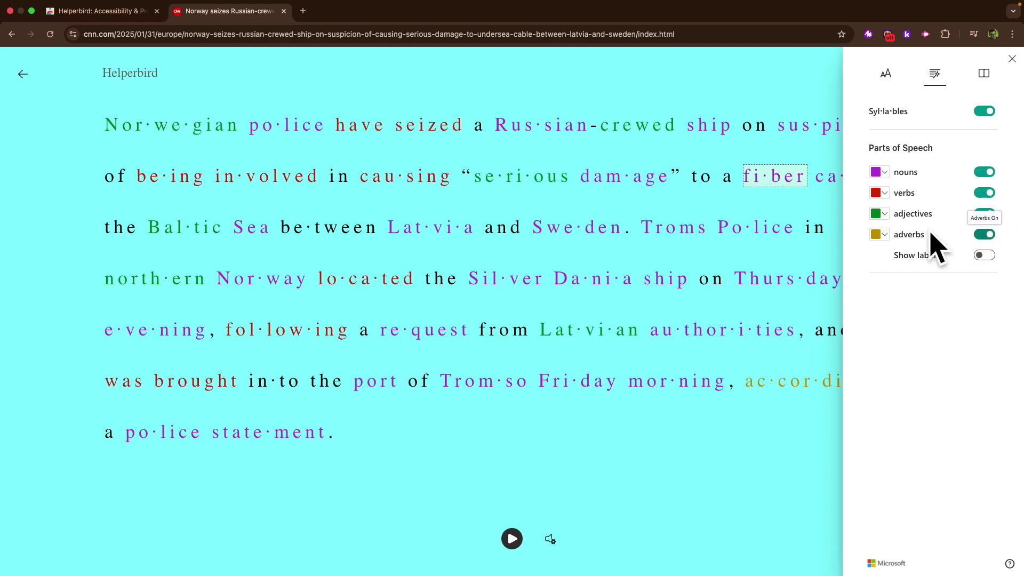
click(984, 256)
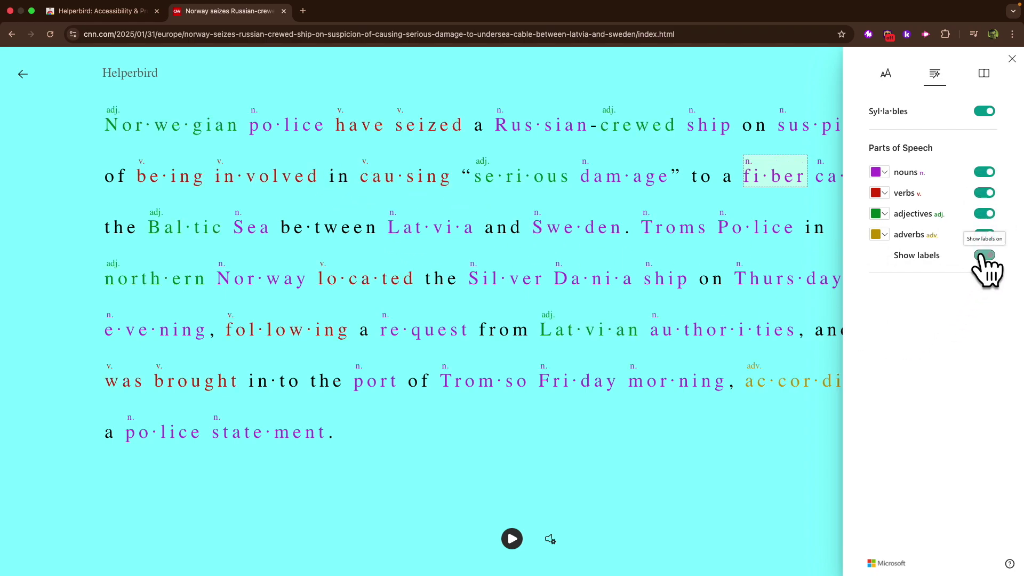
Look up the words "Latvia", "Sweden", "Police" and "morning" in the passage's picture dictionary, and dismiss the last entry.
click(426, 231)
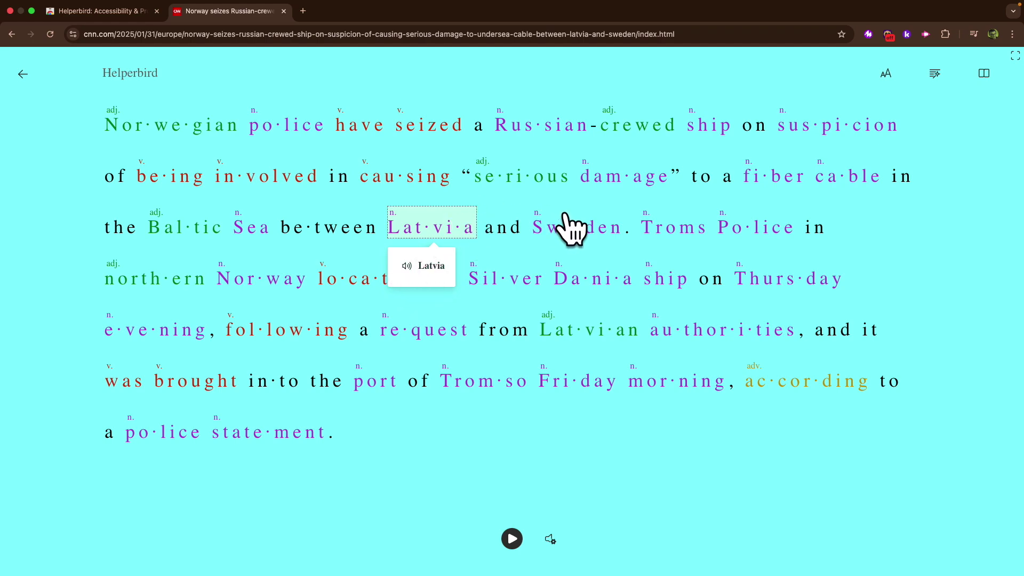
click(571, 228)
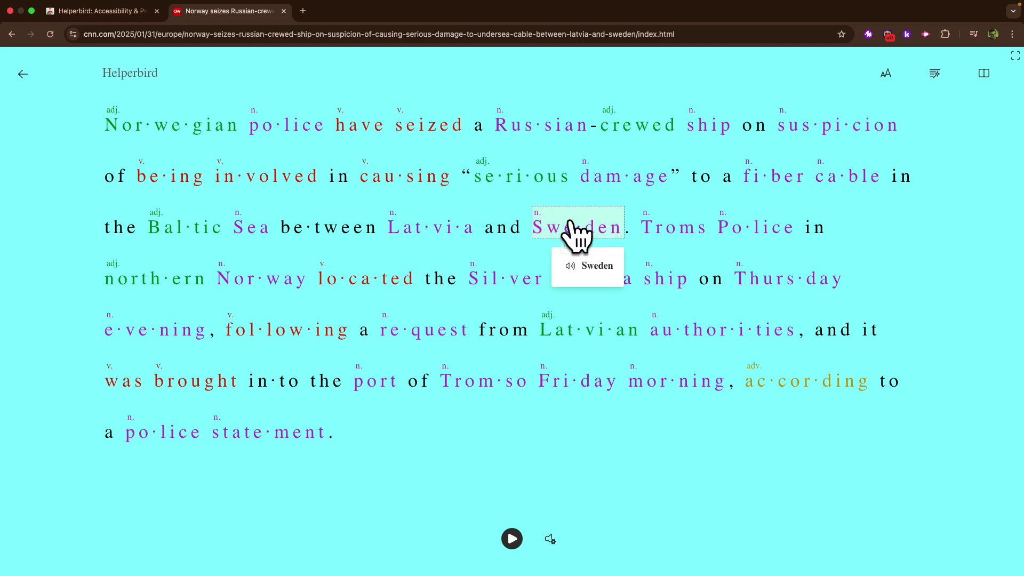
click(761, 234)
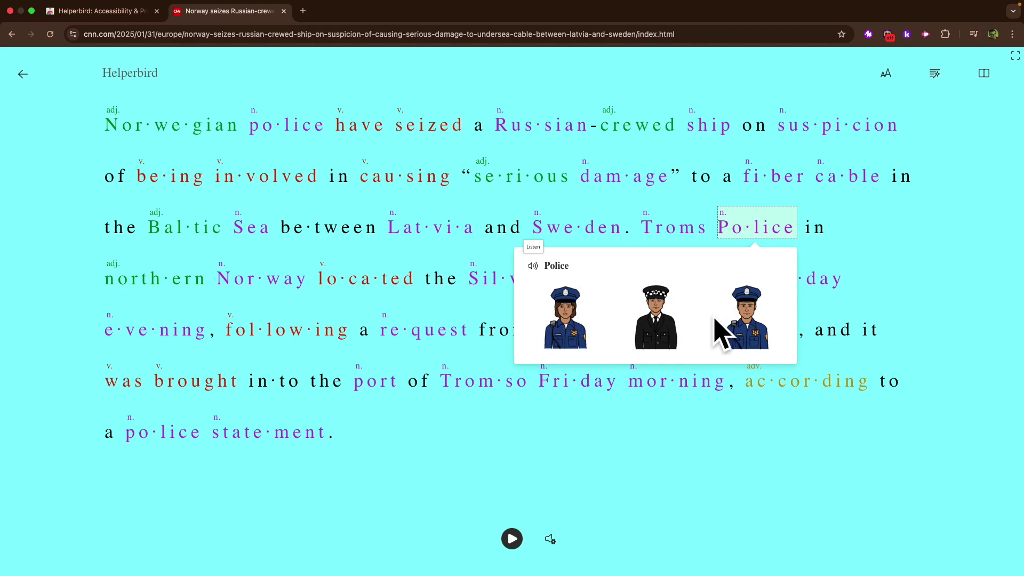
click(663, 387)
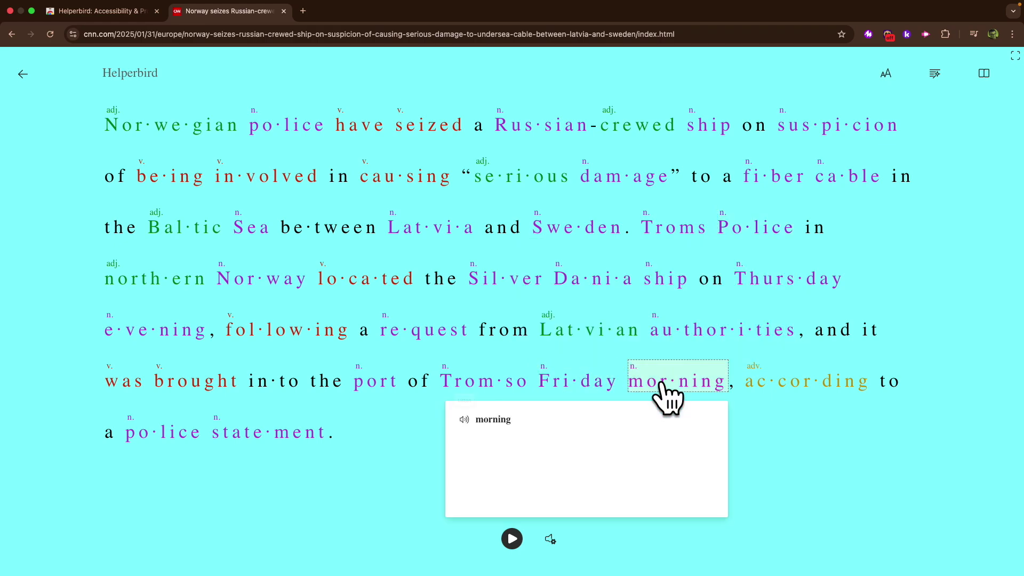
click(375, 91)
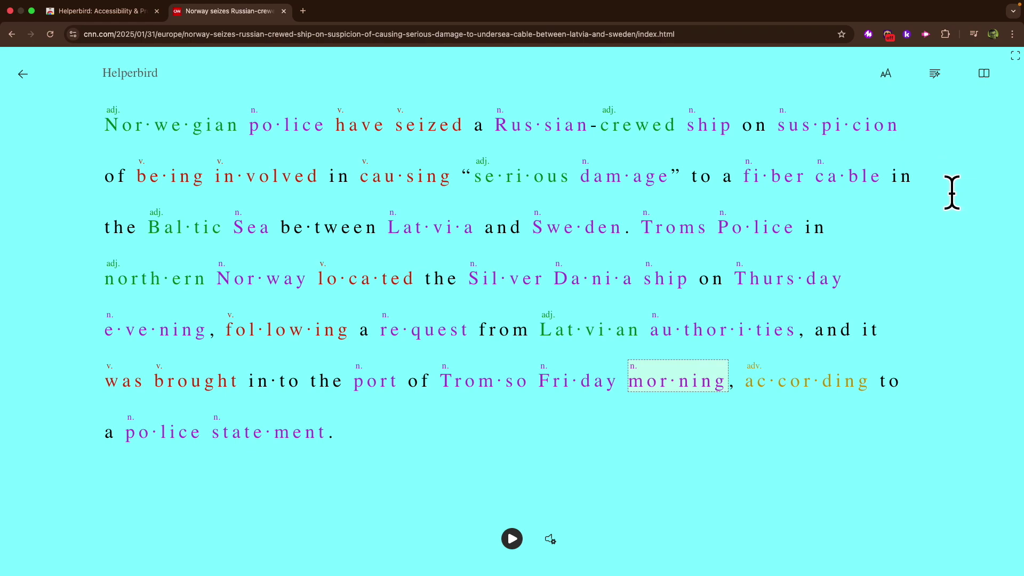
Choose Spanish (Mexico) as the reader's translation language and translate the whole document.
click(983, 75)
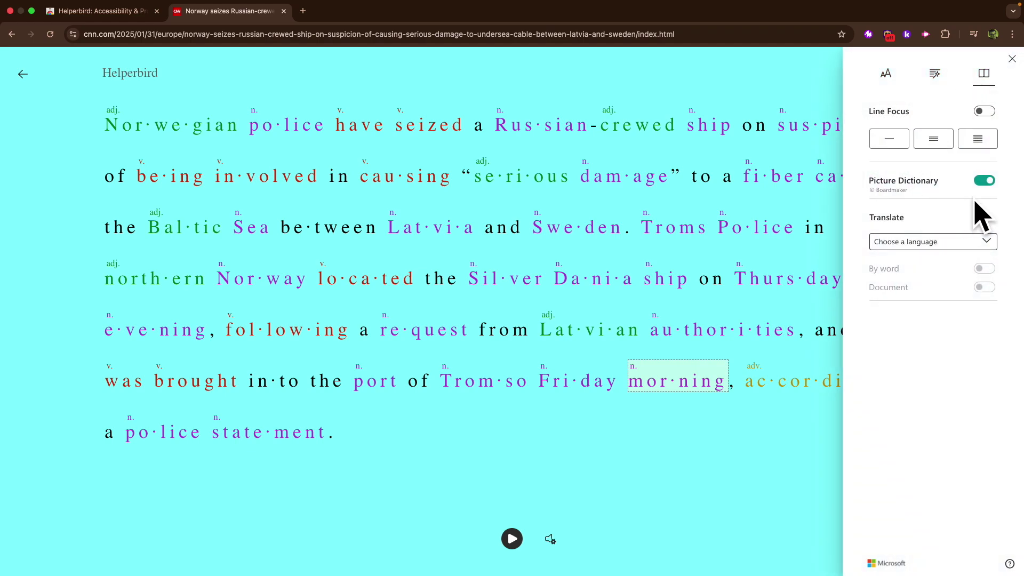
click(948, 254)
scroll(933, 388, down, 10)
scroll(933, 389, down, 15)
scroll(928, 376, down, 5)
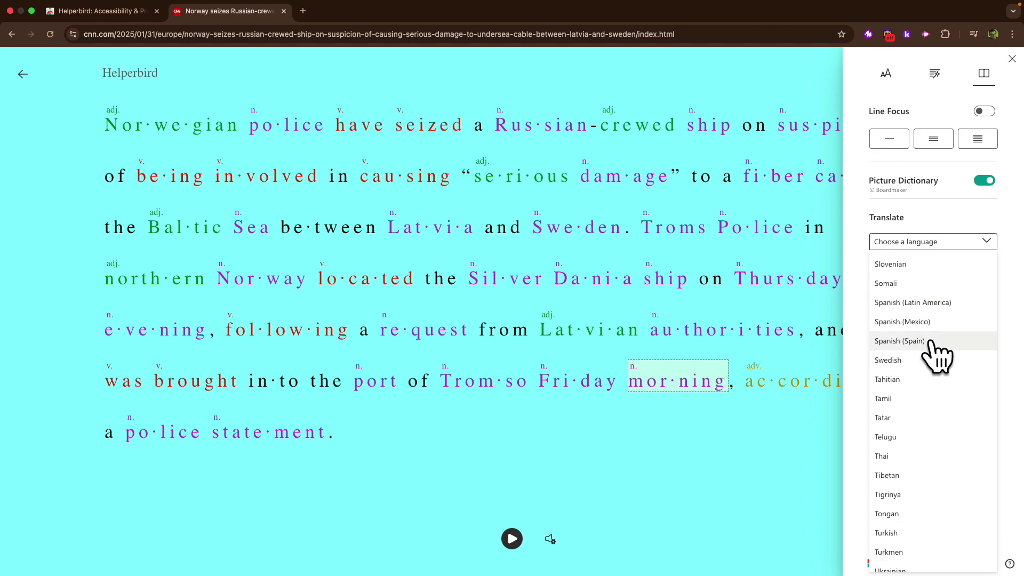
click(918, 323)
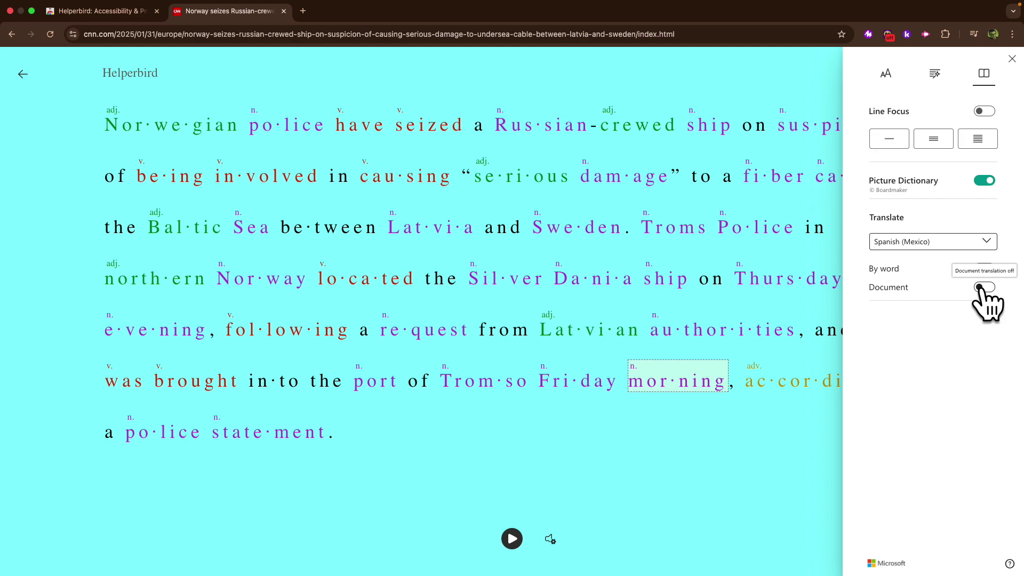
click(984, 288)
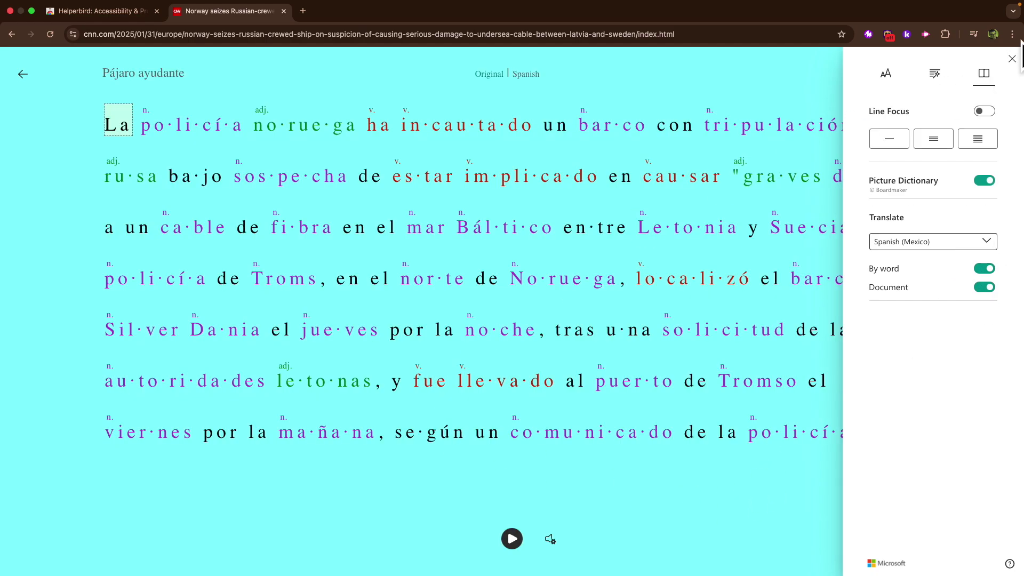
Close the reading preferences and play the Spanish translation aloud.
click(1012, 61)
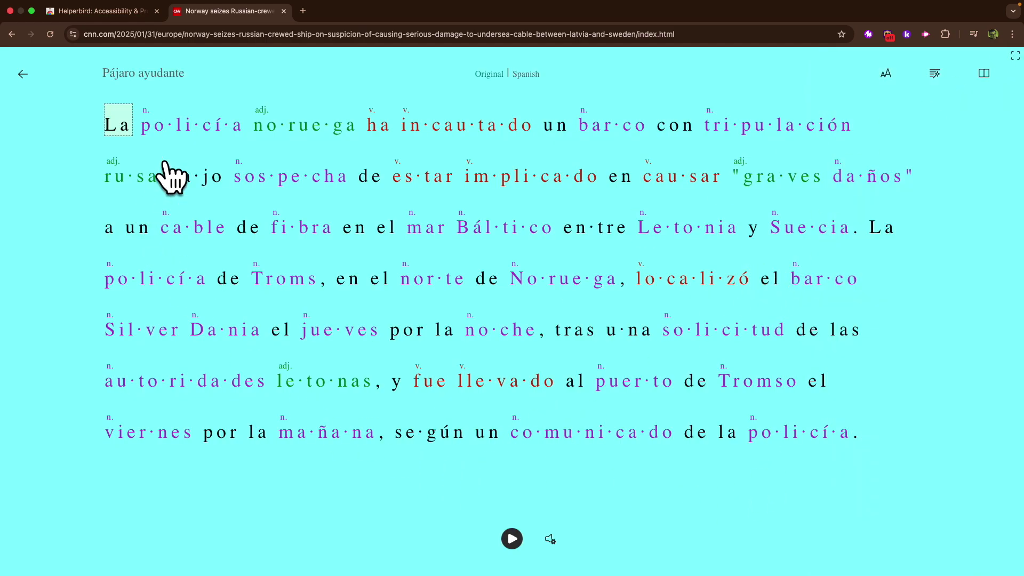
click(514, 541)
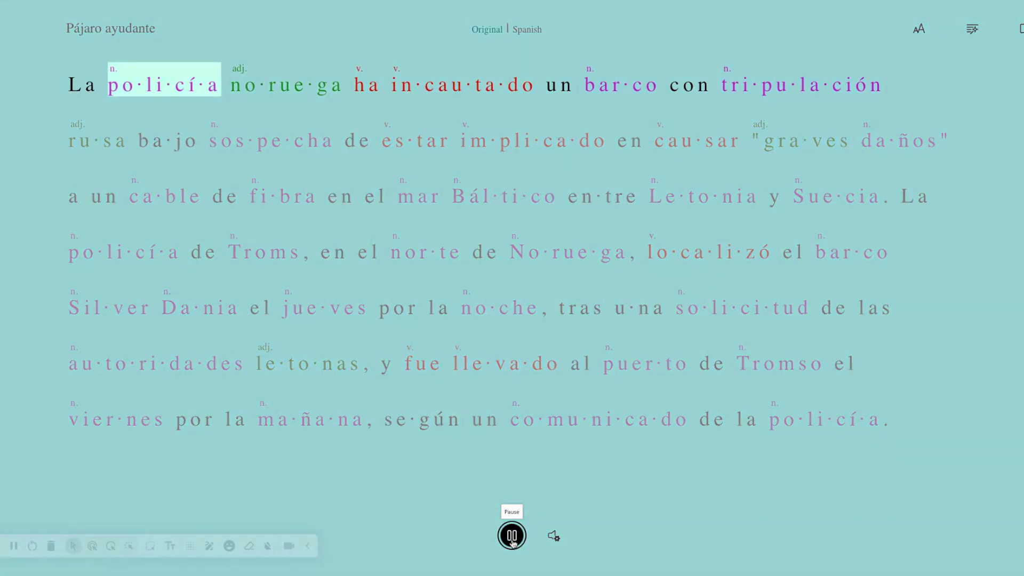